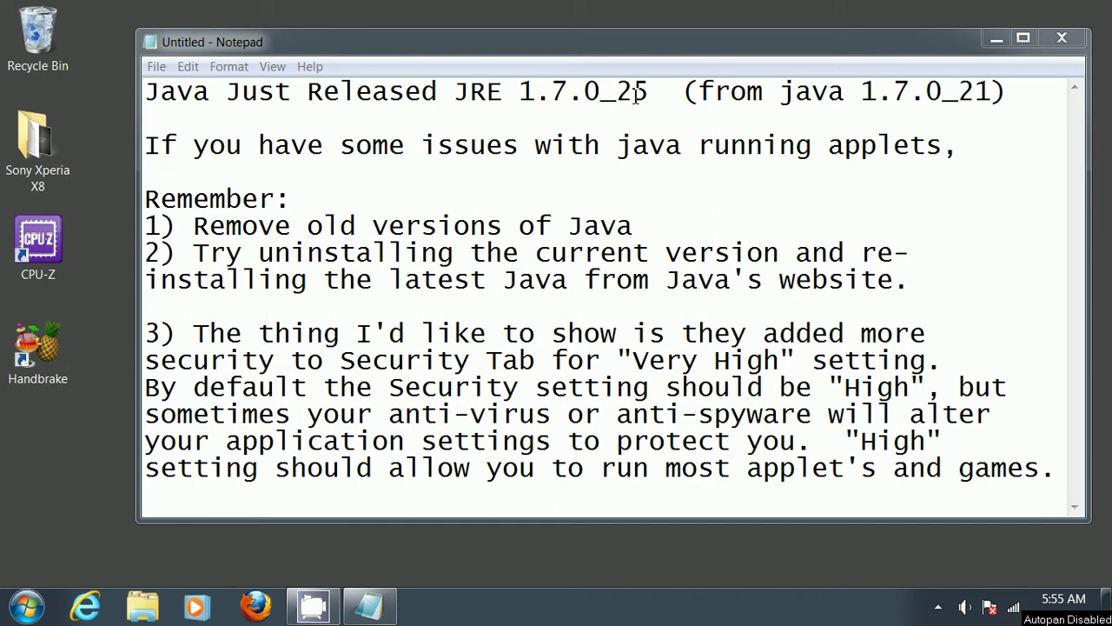
Highlight the new Java version number 25 and the old version number 21 for comparison
drag(628, 94, 656, 94)
click(666, 92)
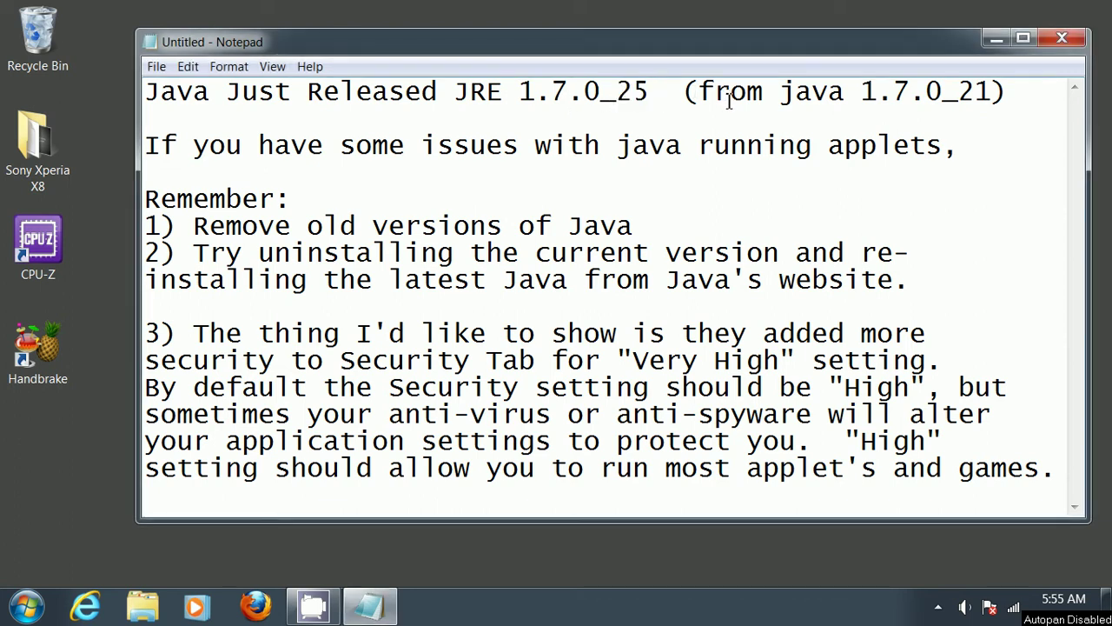
drag(963, 92, 995, 92)
click(1033, 98)
Check the list of installed programs through Default Programs, then close that window
click(27, 607)
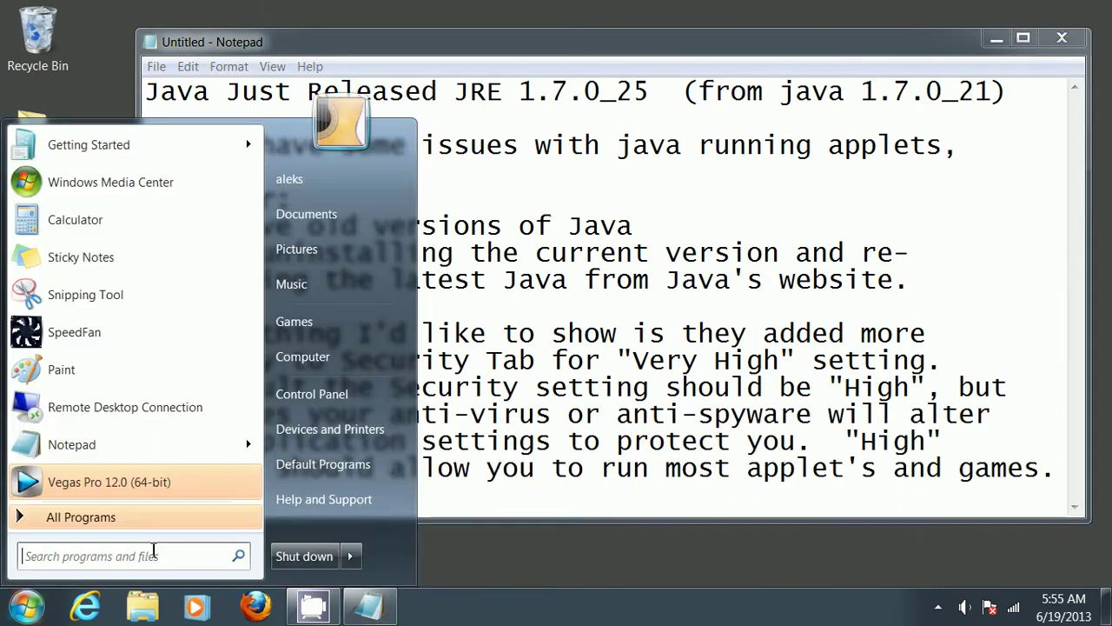
click(339, 465)
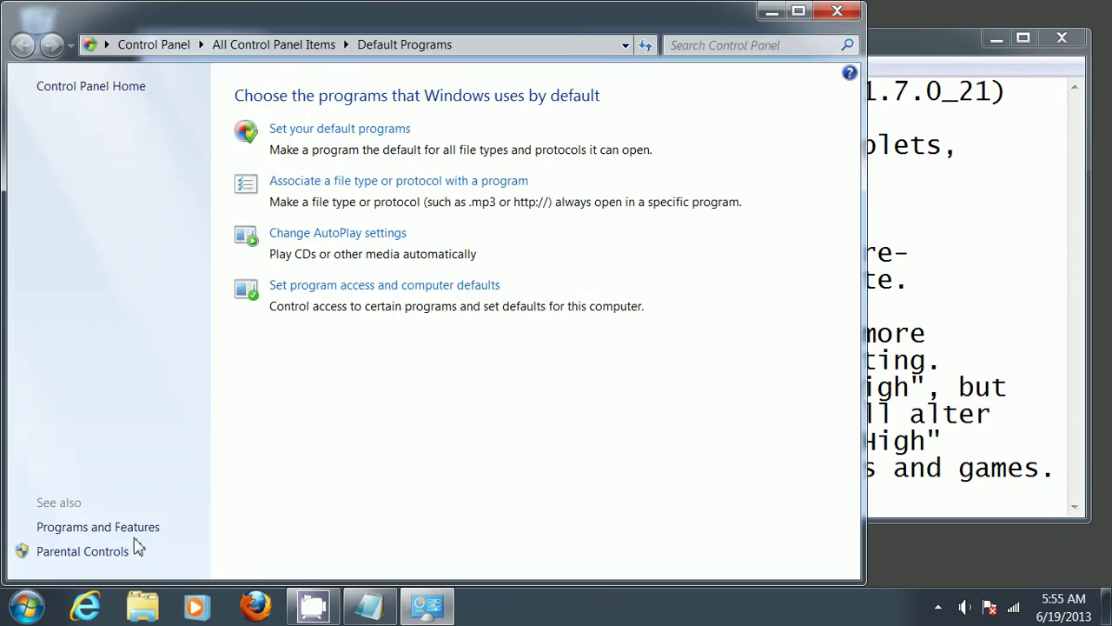
click(135, 529)
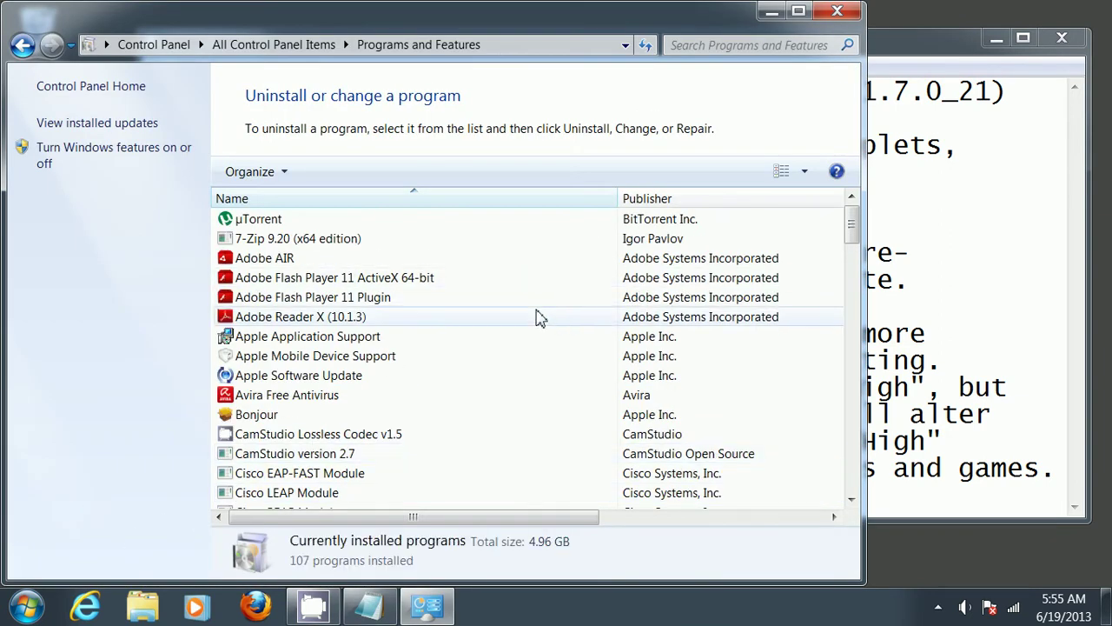
drag(853, 239, 851, 342)
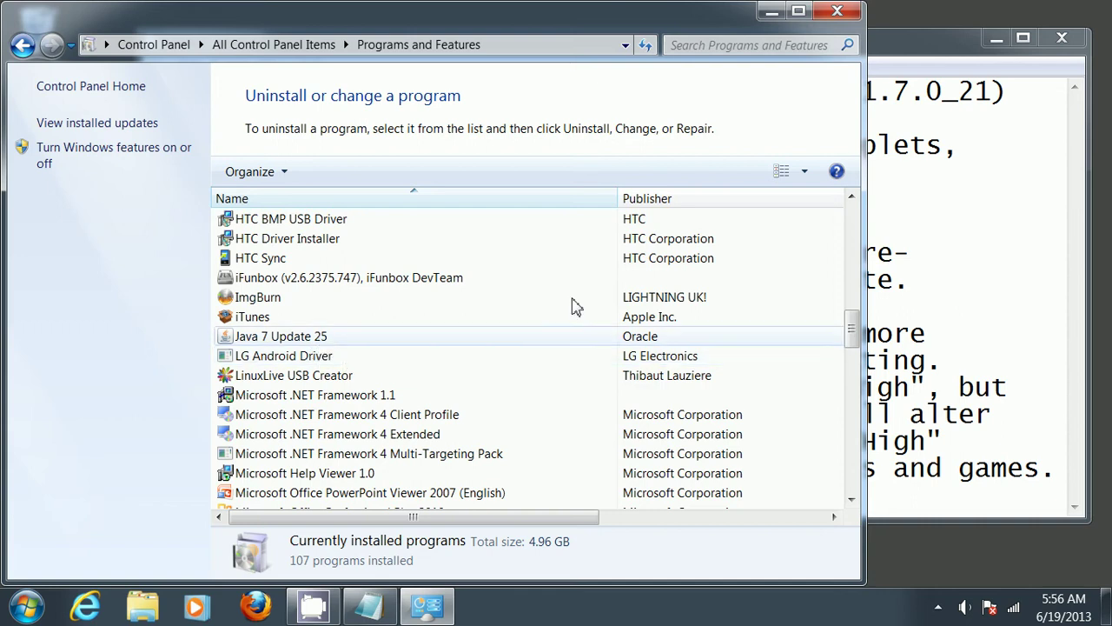
click(845, 11)
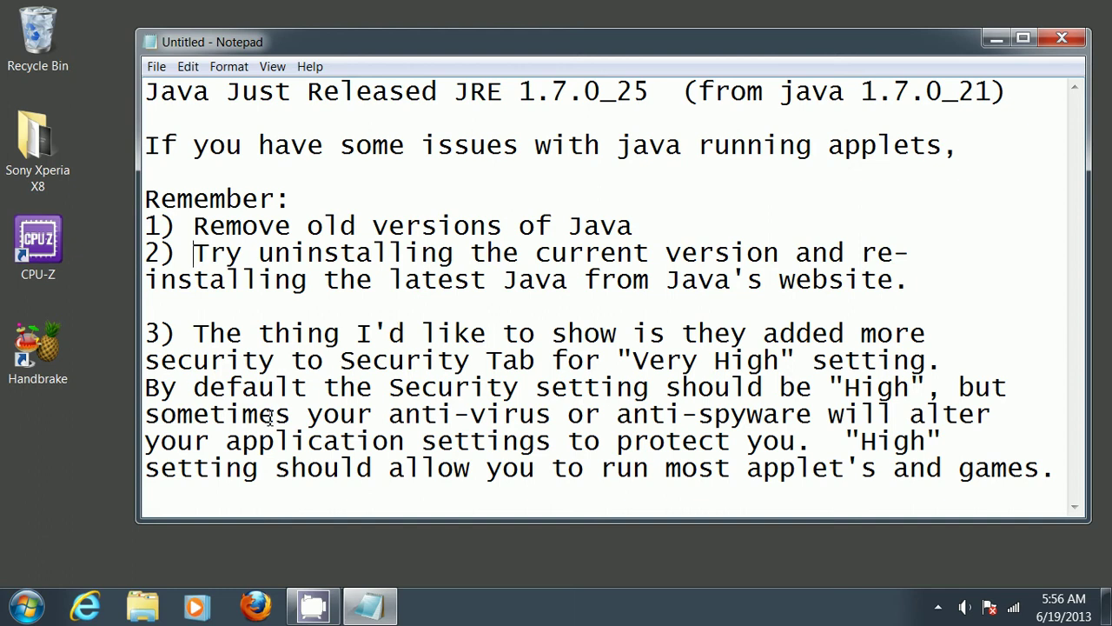
click(84, 608)
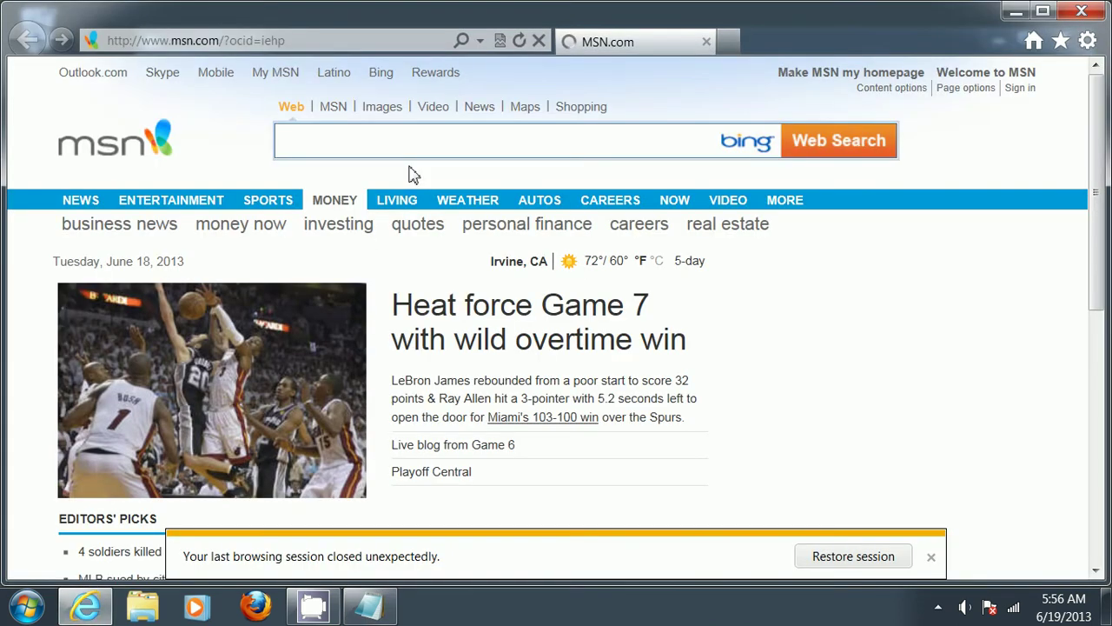
click(354, 48)
text(w)
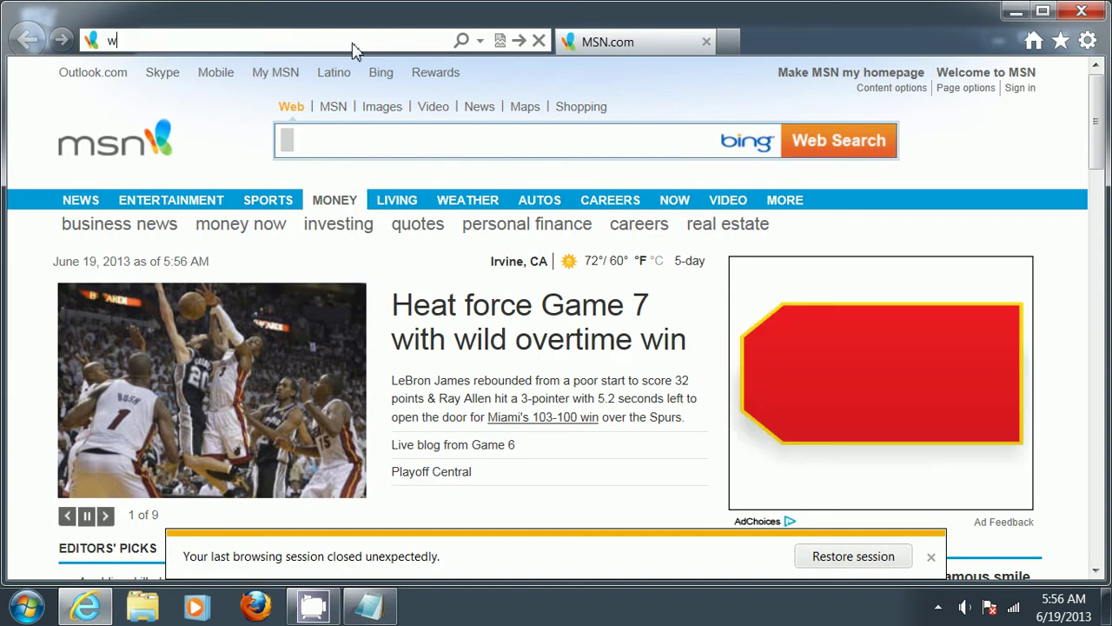
text(ww.goo)
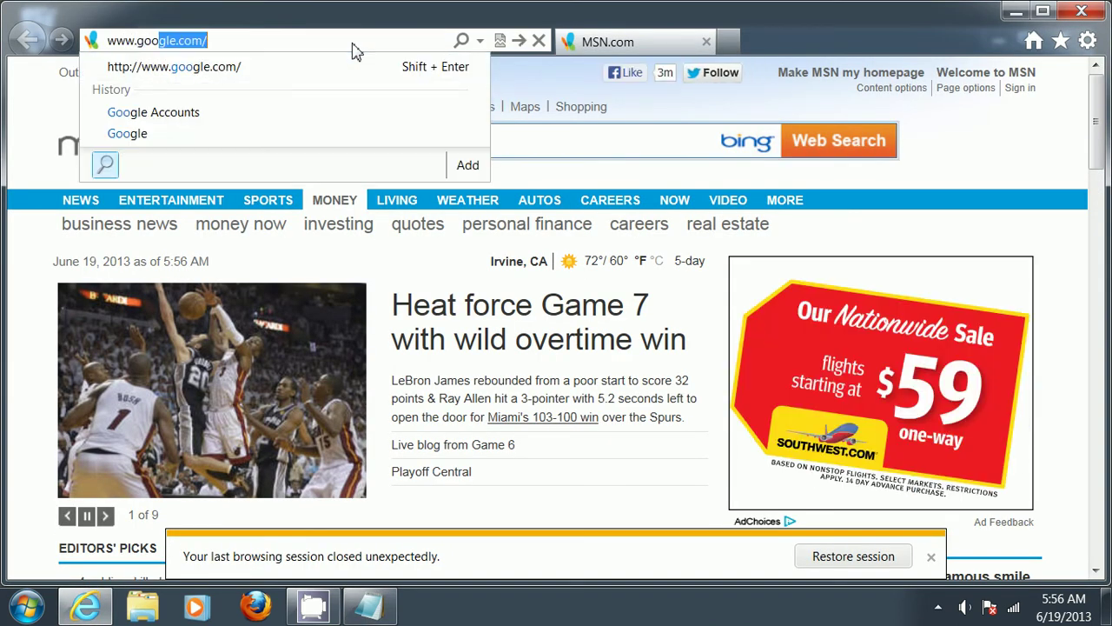
text(gl)
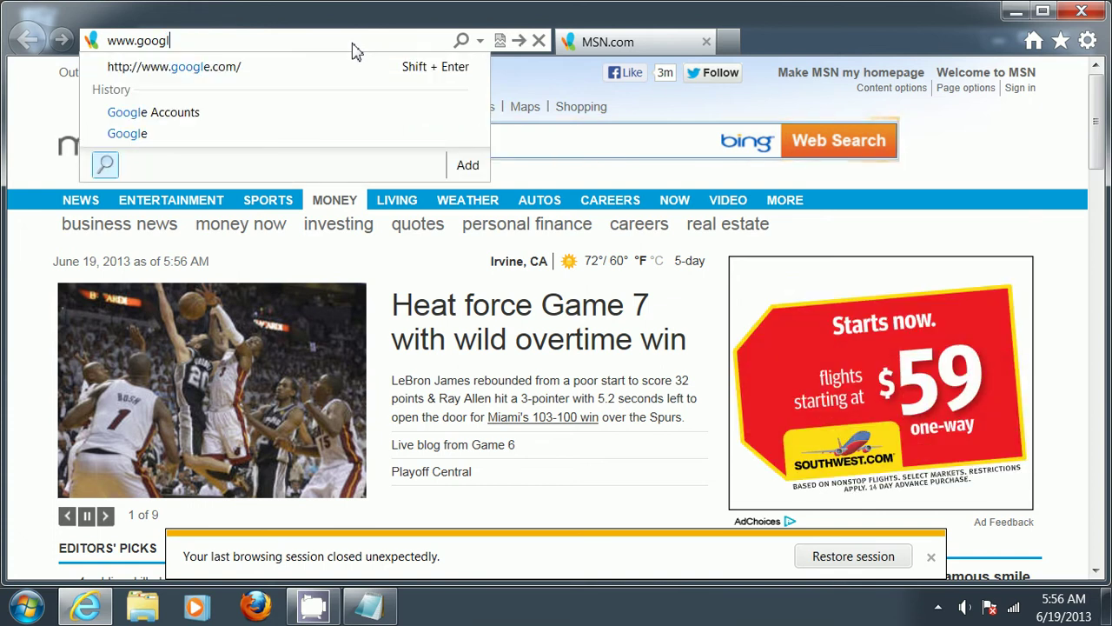
text(e.co)
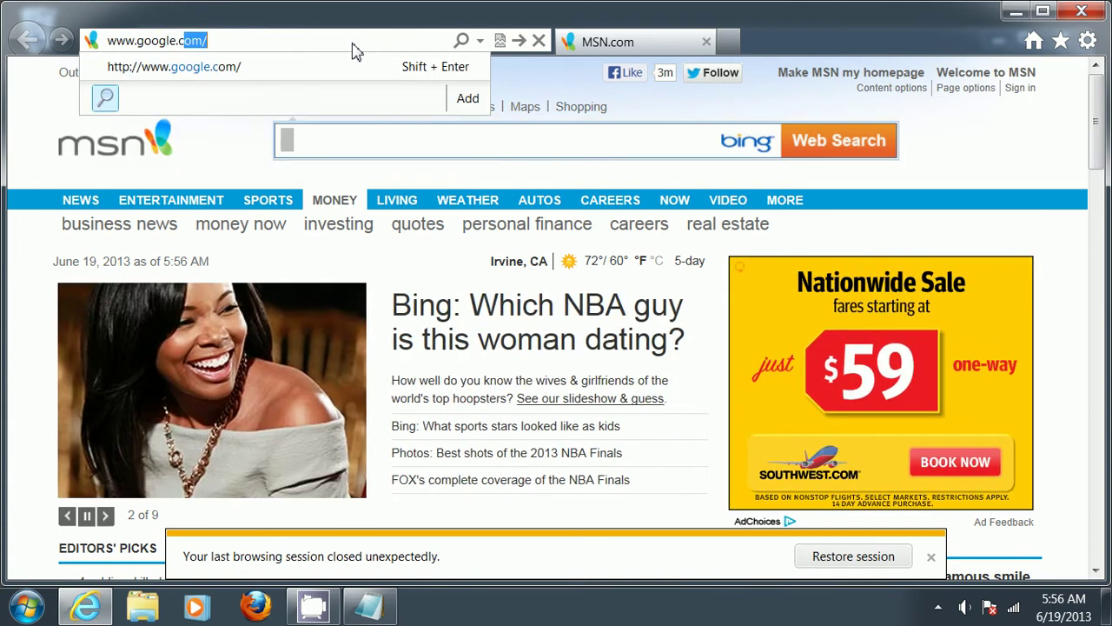
text(m)
key(Return)
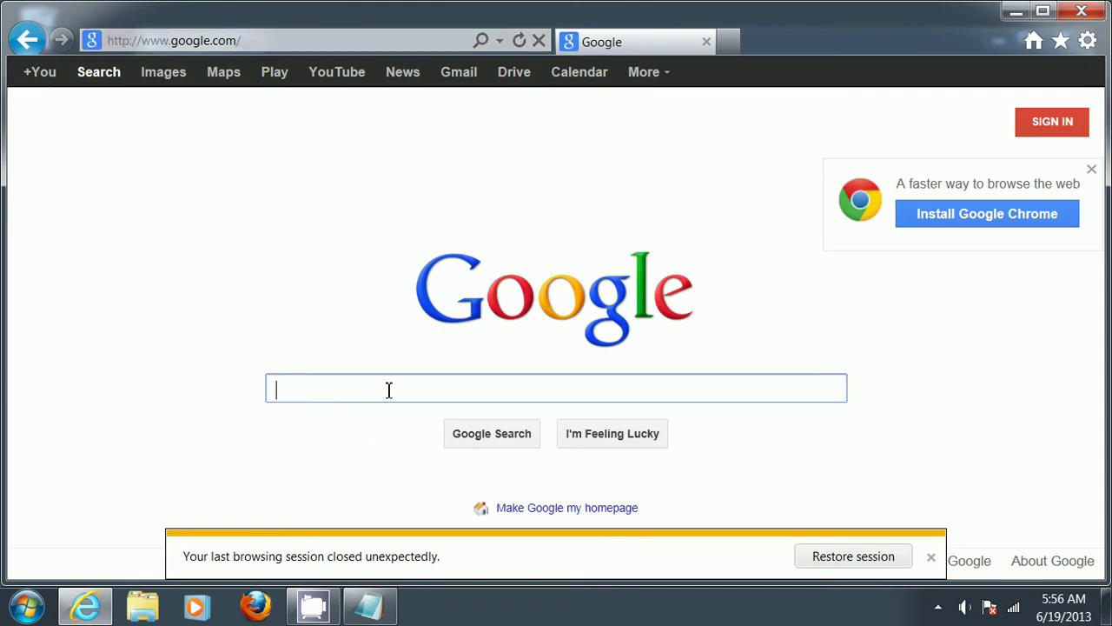
Search Google for 'java test', correcting the typos along the way
text(jave)
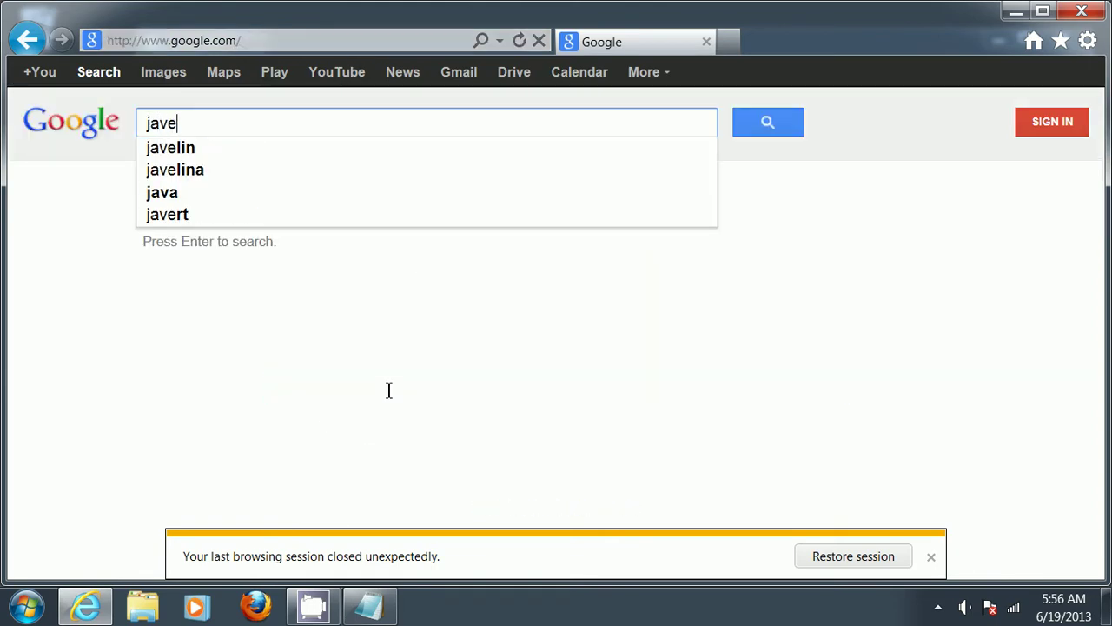
key(BackSpace)
text(a )
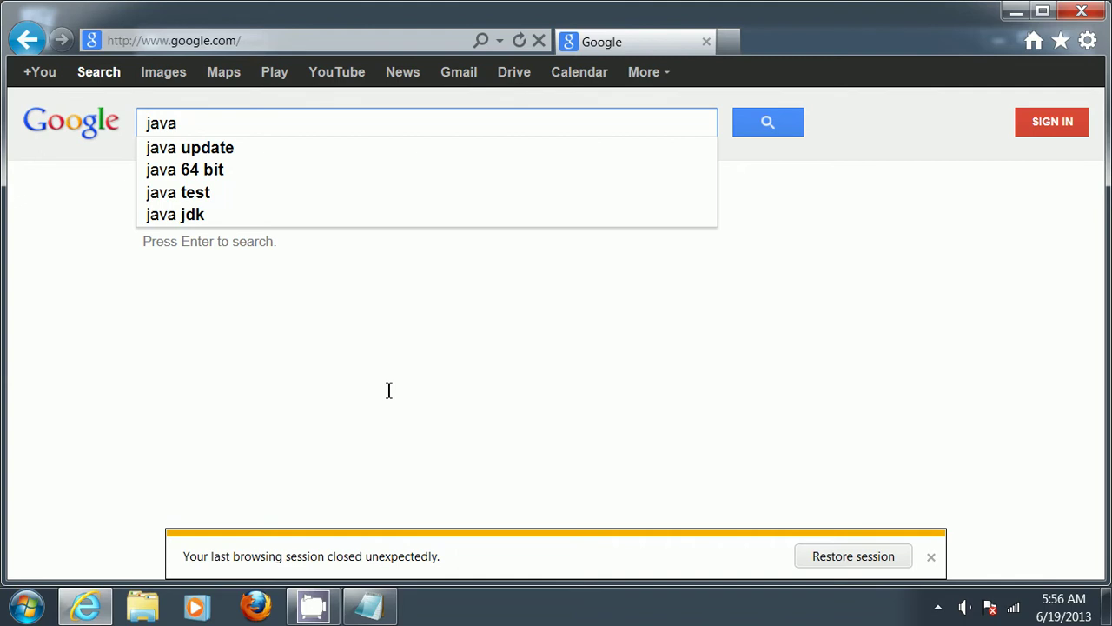
text(up)
key(BackSpace)
key(BackSpace)
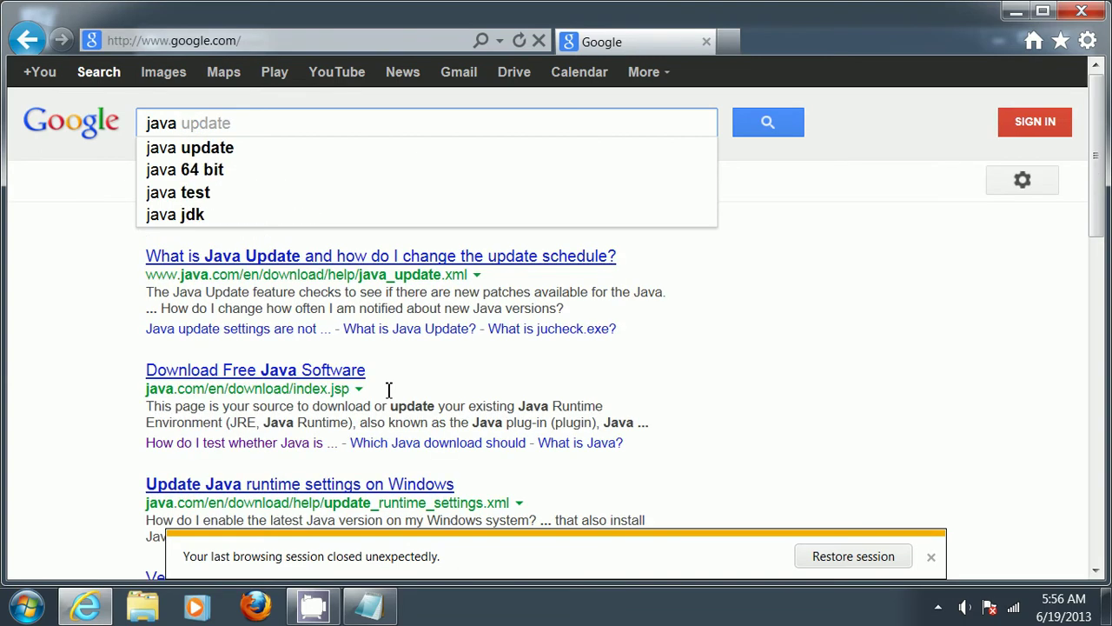
text(test)
key(Return)
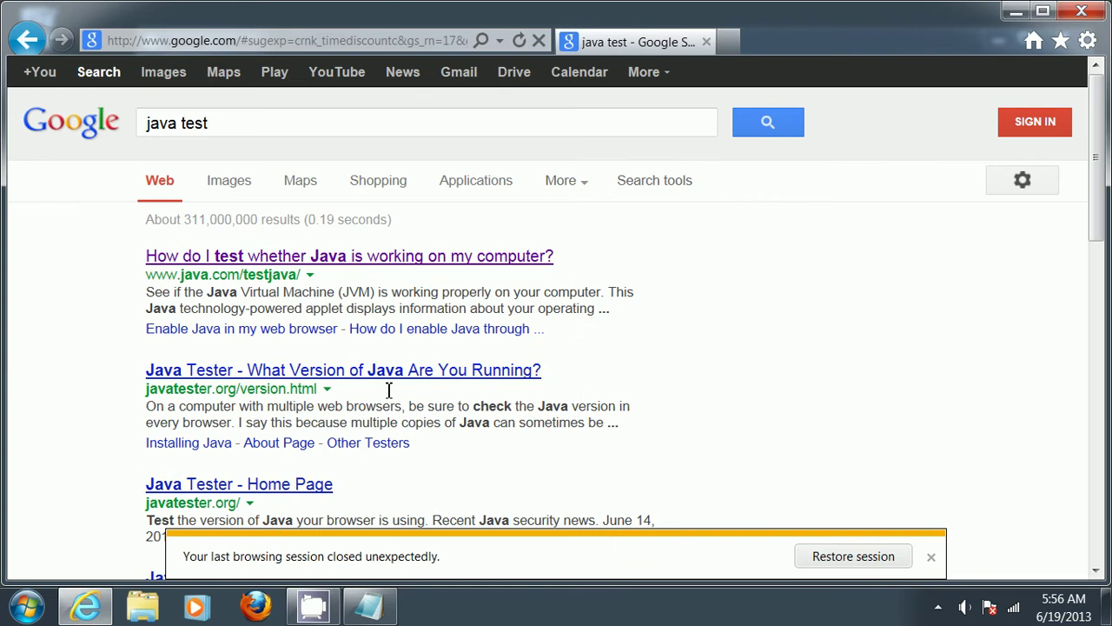
Run the TestJava applet on java.com's test page, then dismiss the session and default-browser bars
click(503, 256)
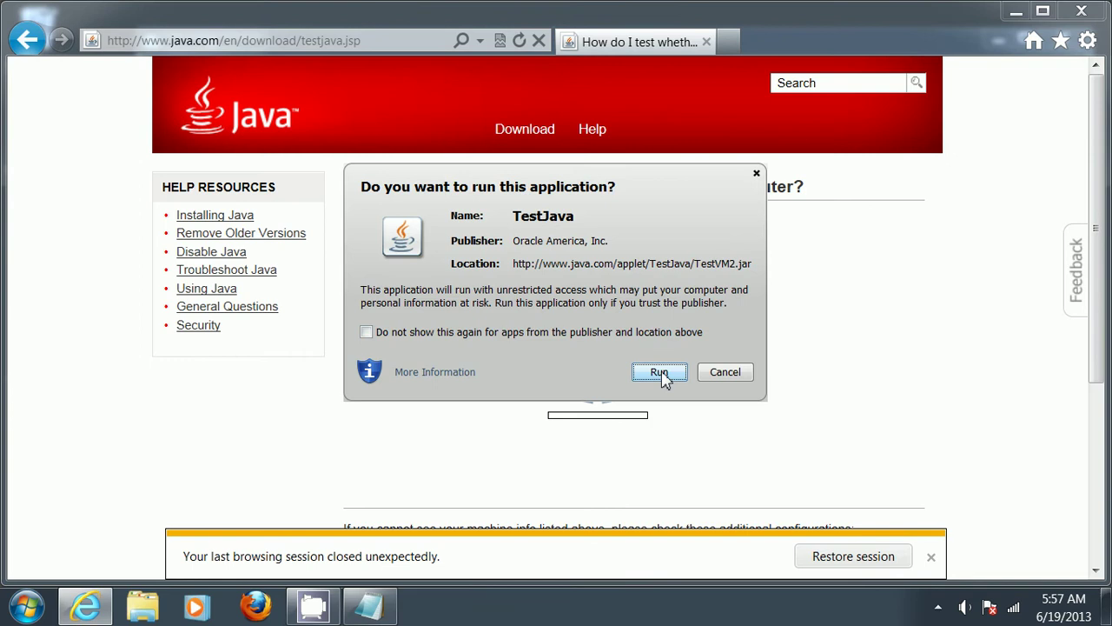
click(660, 371)
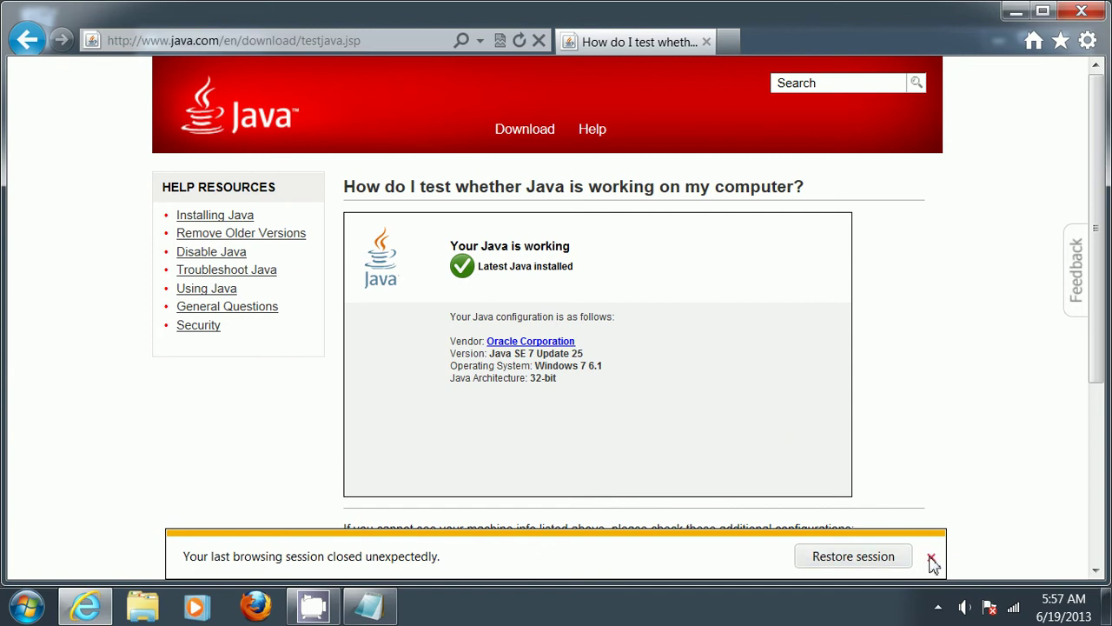
click(931, 557)
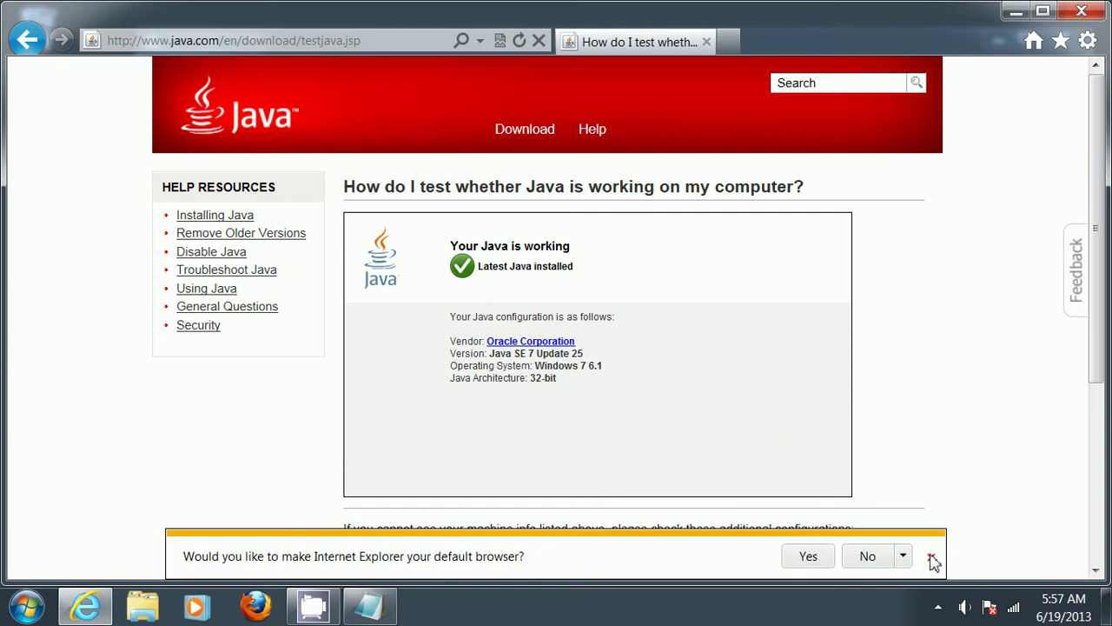
click(877, 556)
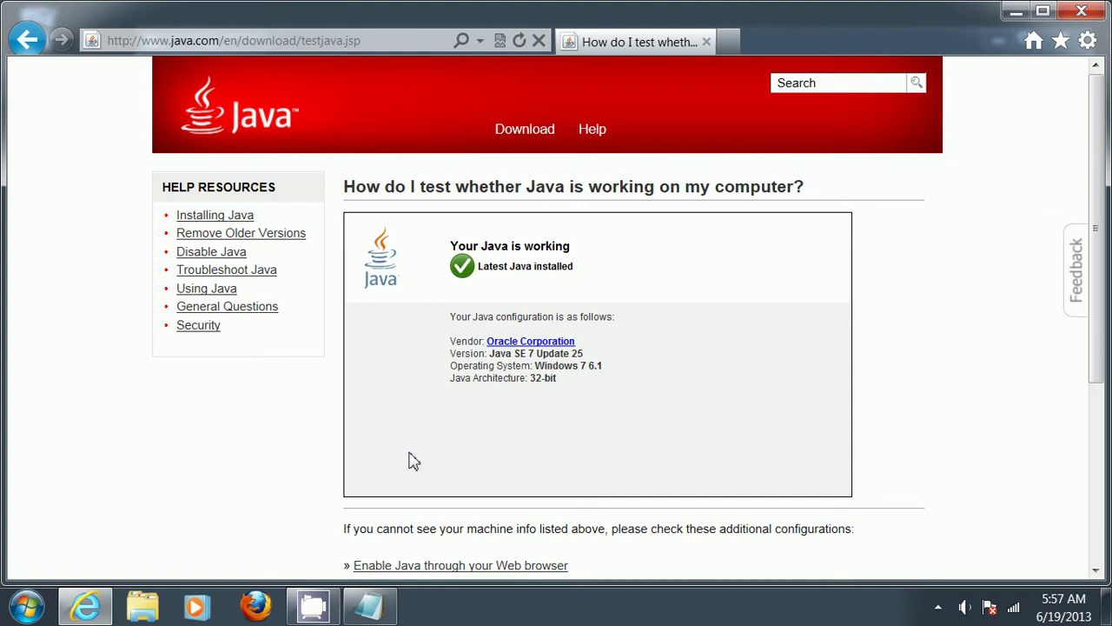
Launch Java (32-bit) from the Windows Control Panel, then close the Control Panel window
click(26, 612)
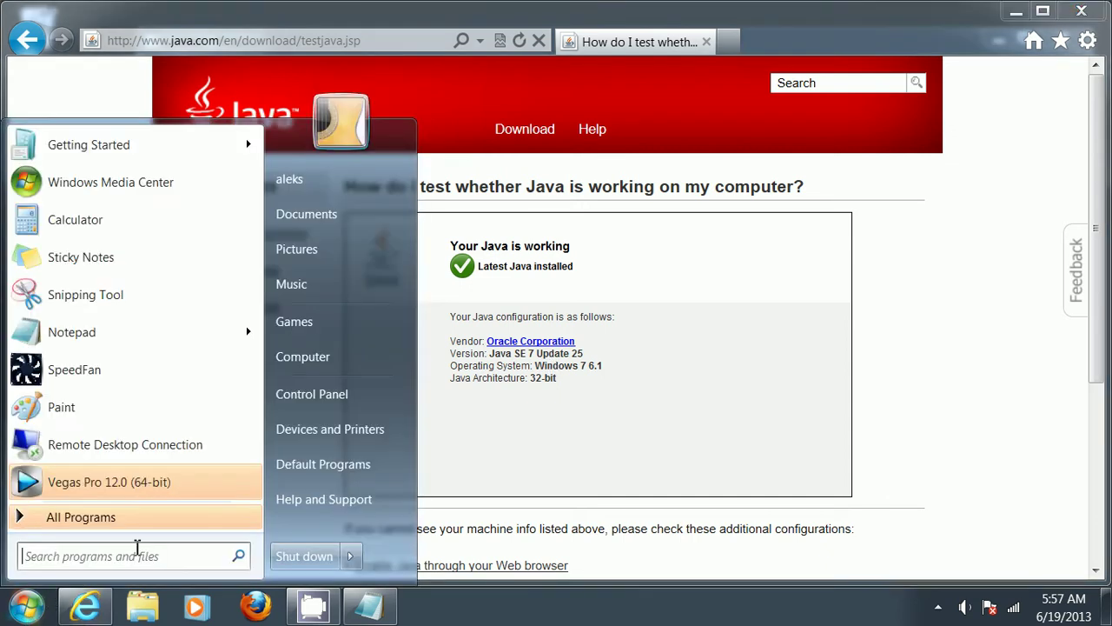
click(323, 401)
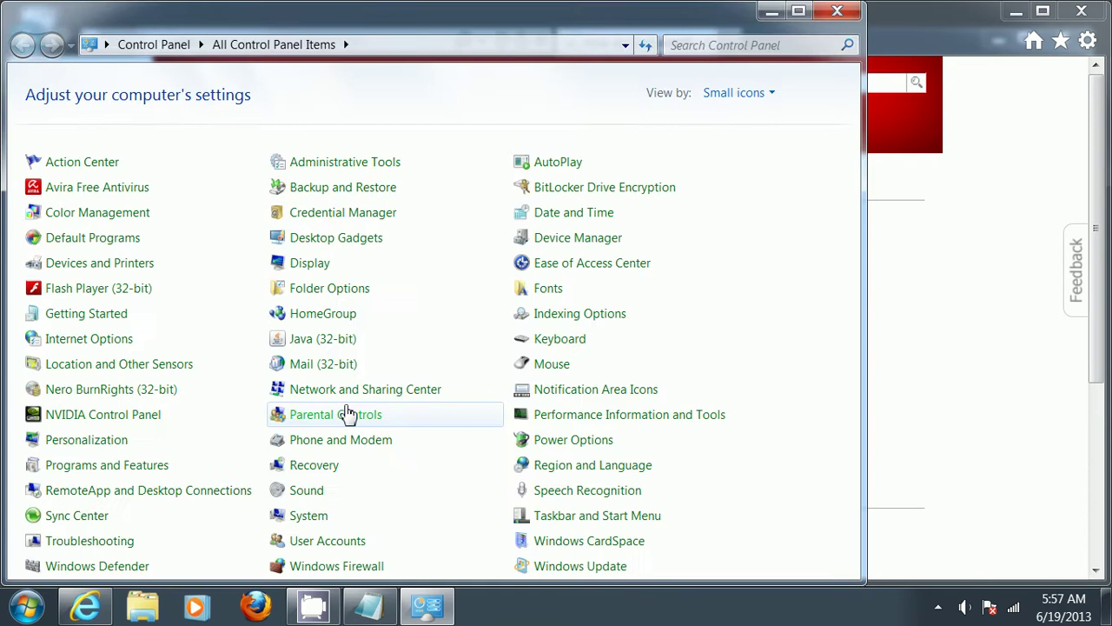
click(337, 343)
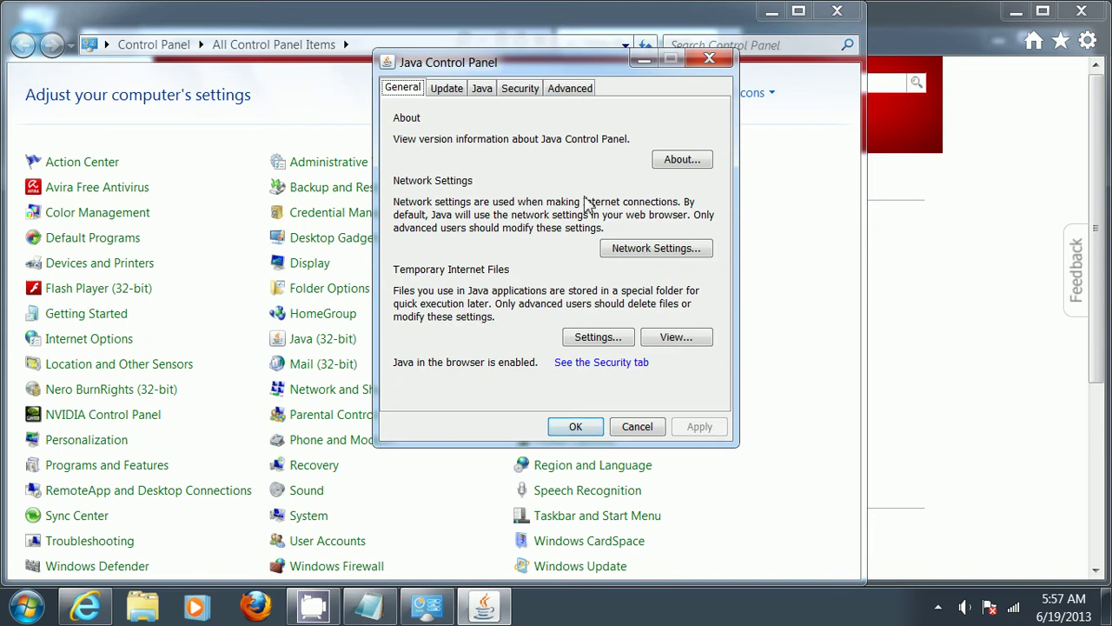
click(840, 11)
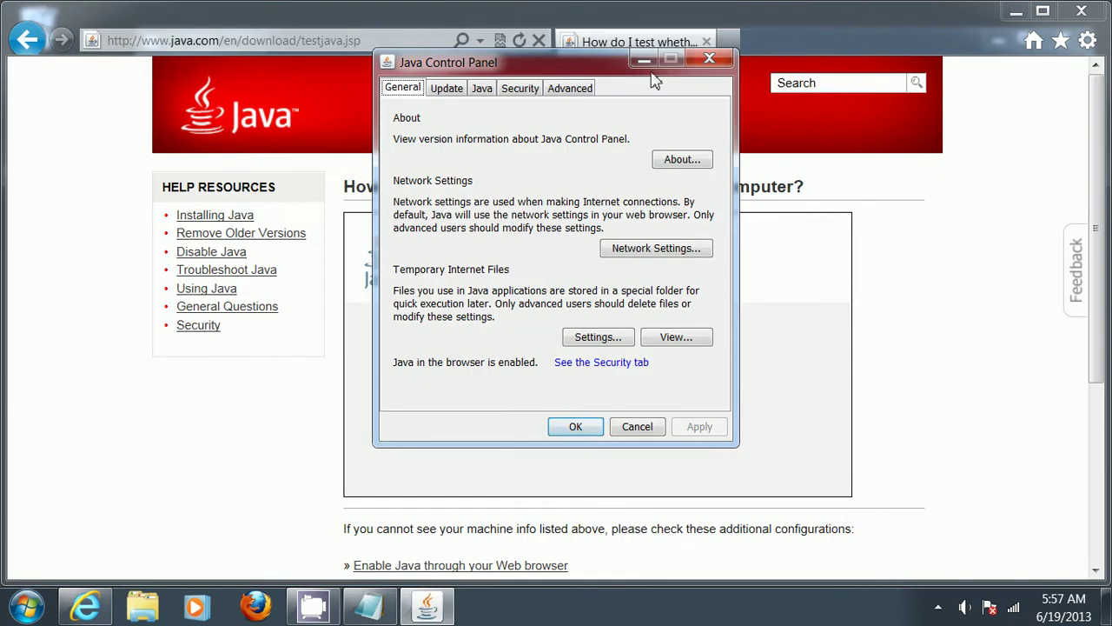
On the Security tab, slide to Very High, return to High, then apply and close
click(520, 90)
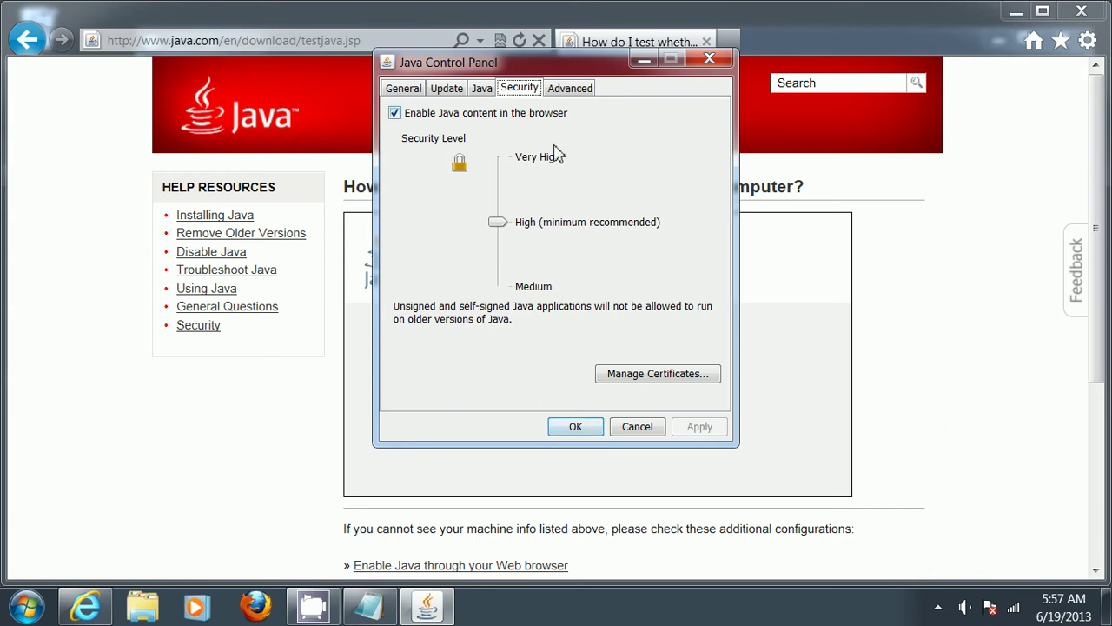
drag(611, 71, 905, 144)
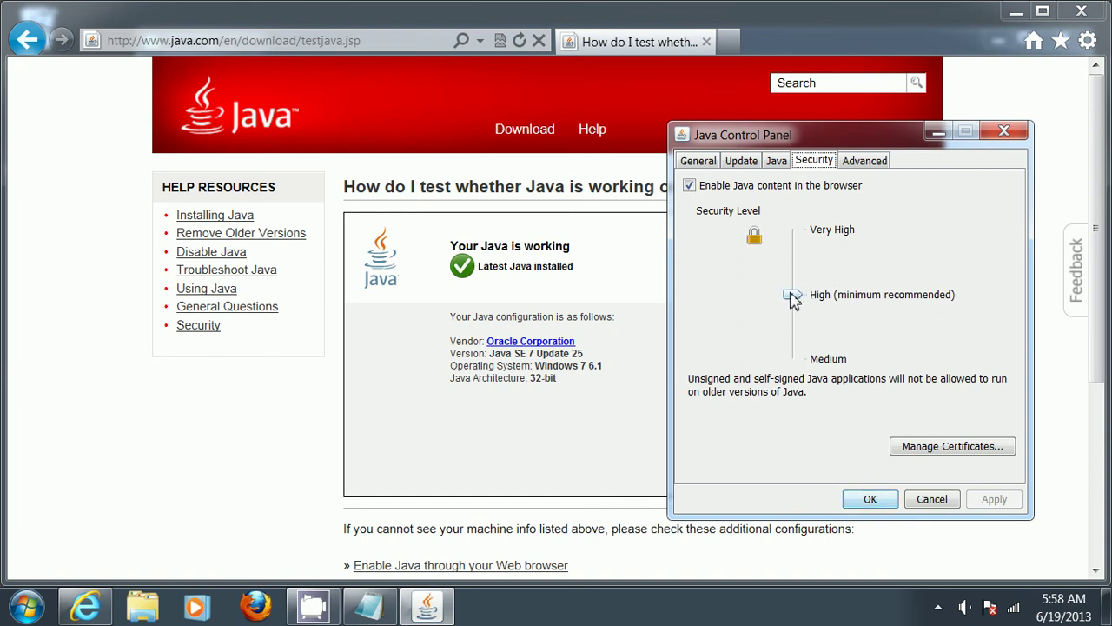
drag(791, 296, 797, 238)
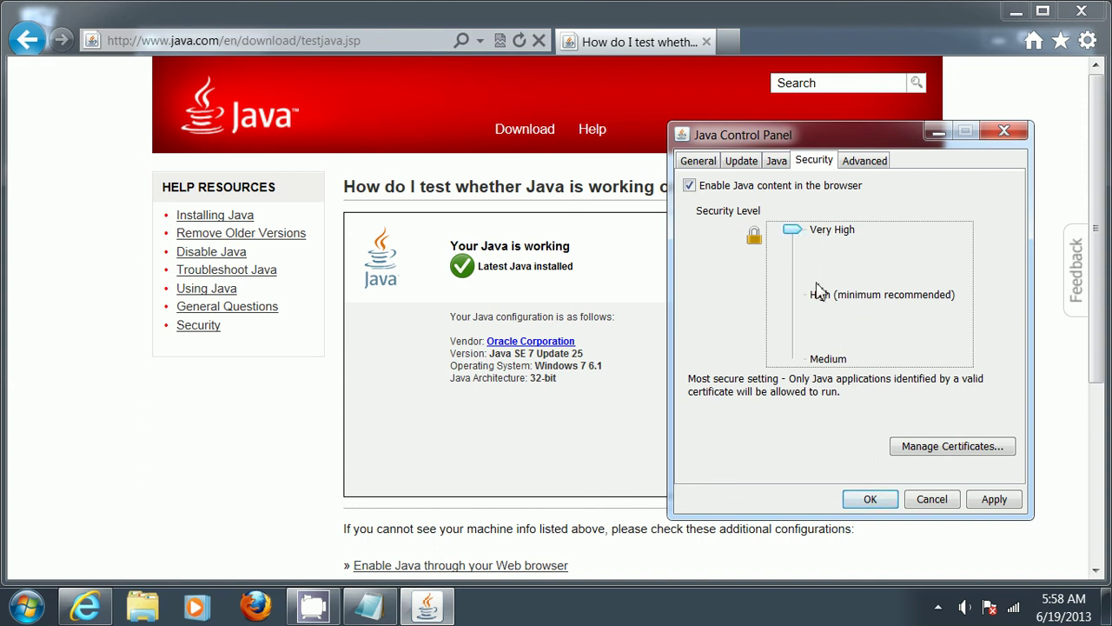
drag(791, 229, 863, 300)
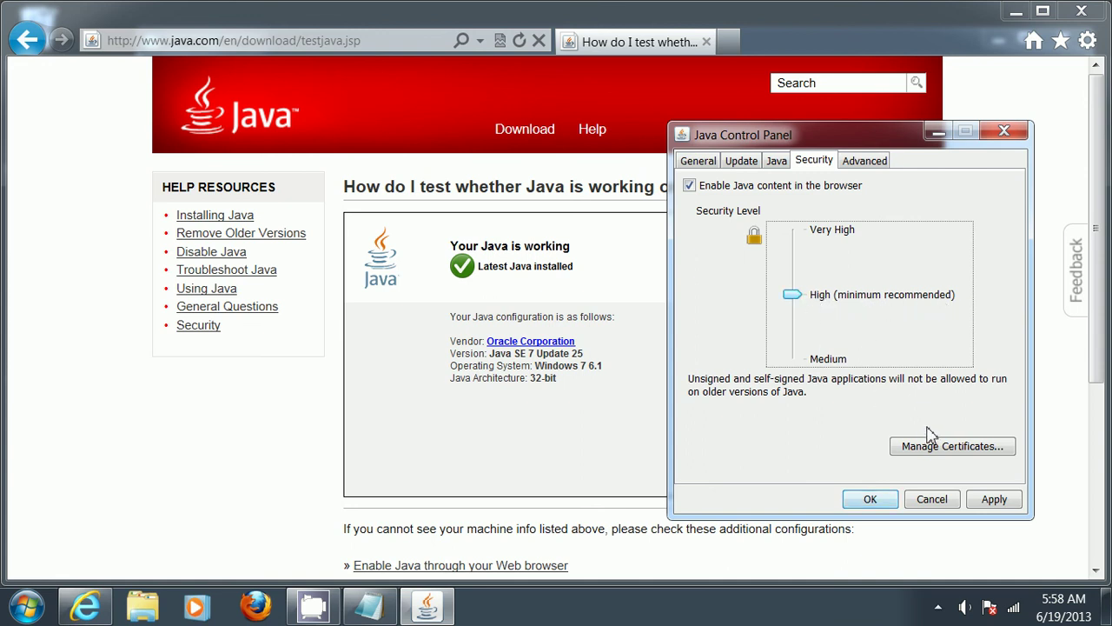
click(995, 501)
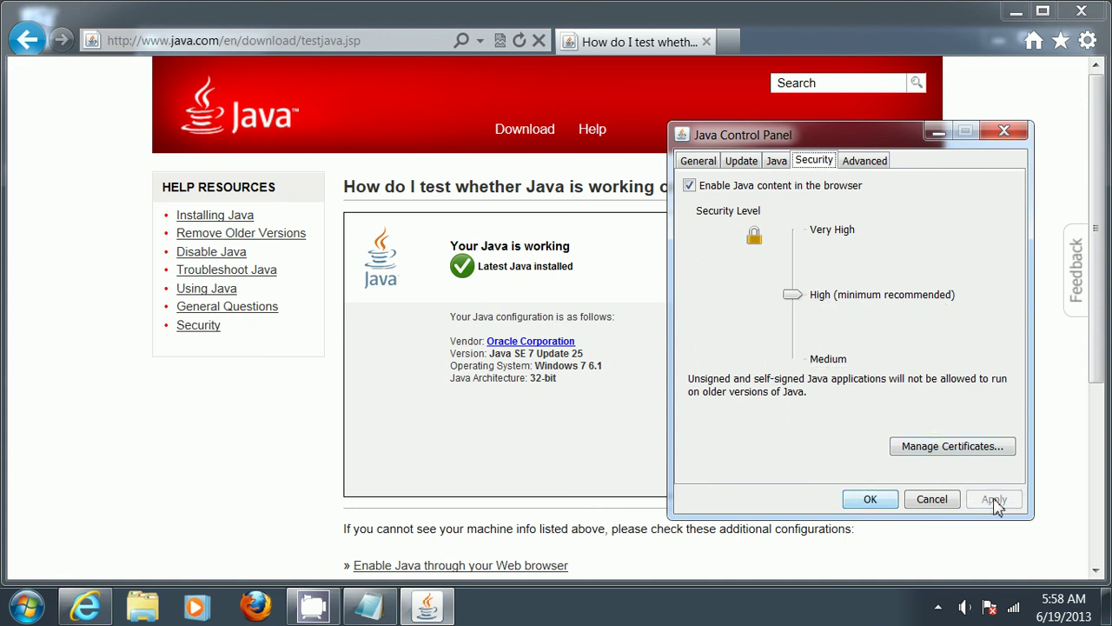
click(869, 498)
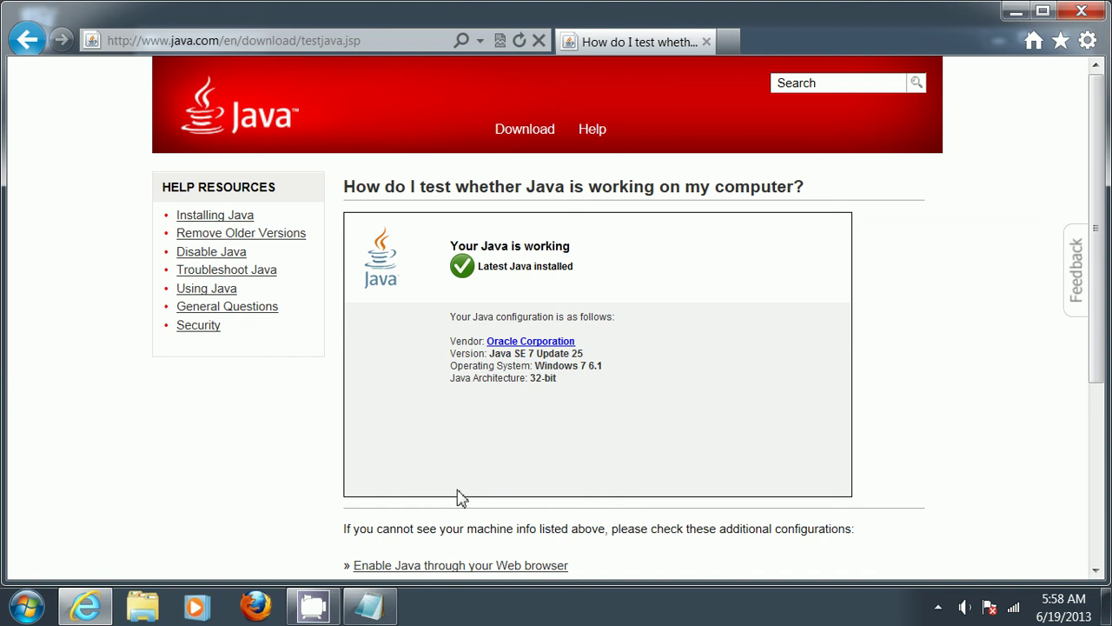
Bring up the CamStudio tray icon's menu from the hidden icons to reach Stop
click(937, 607)
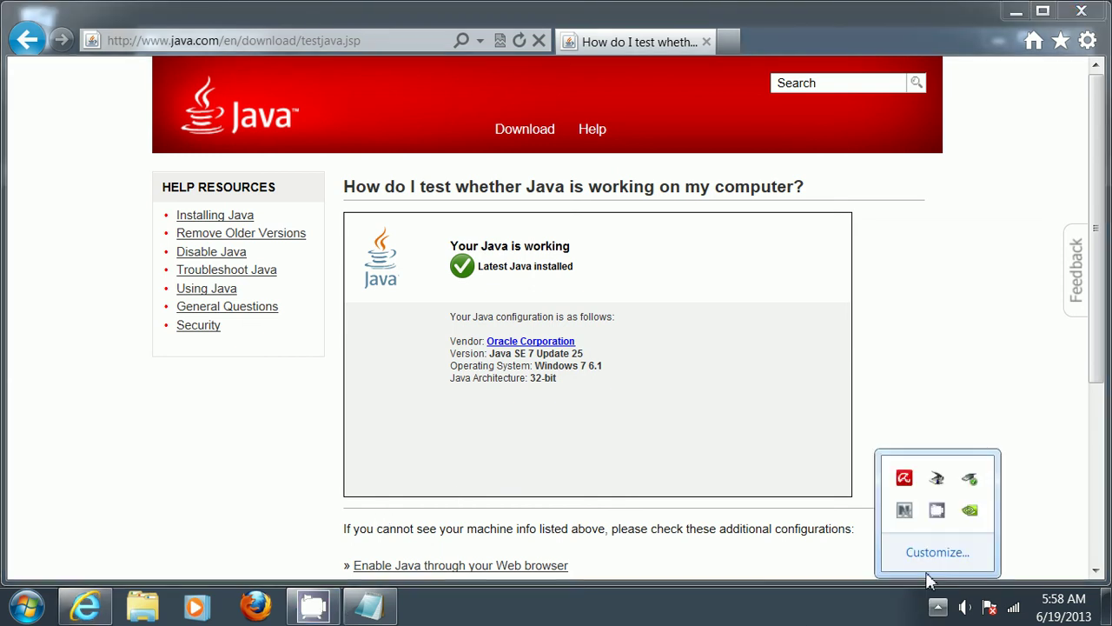
right_click(936, 518)
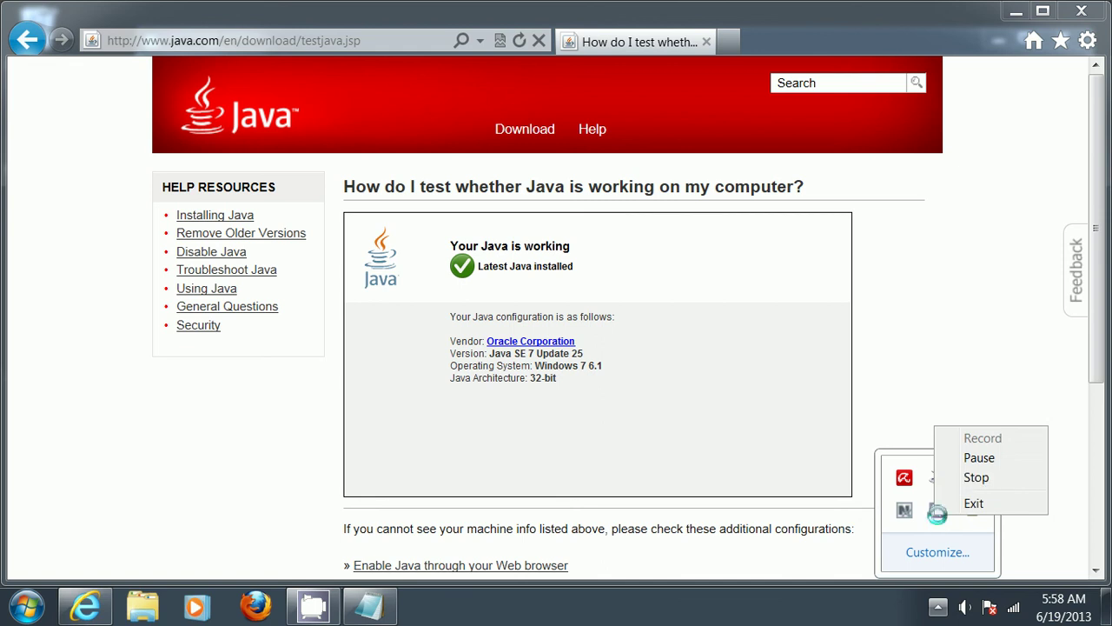